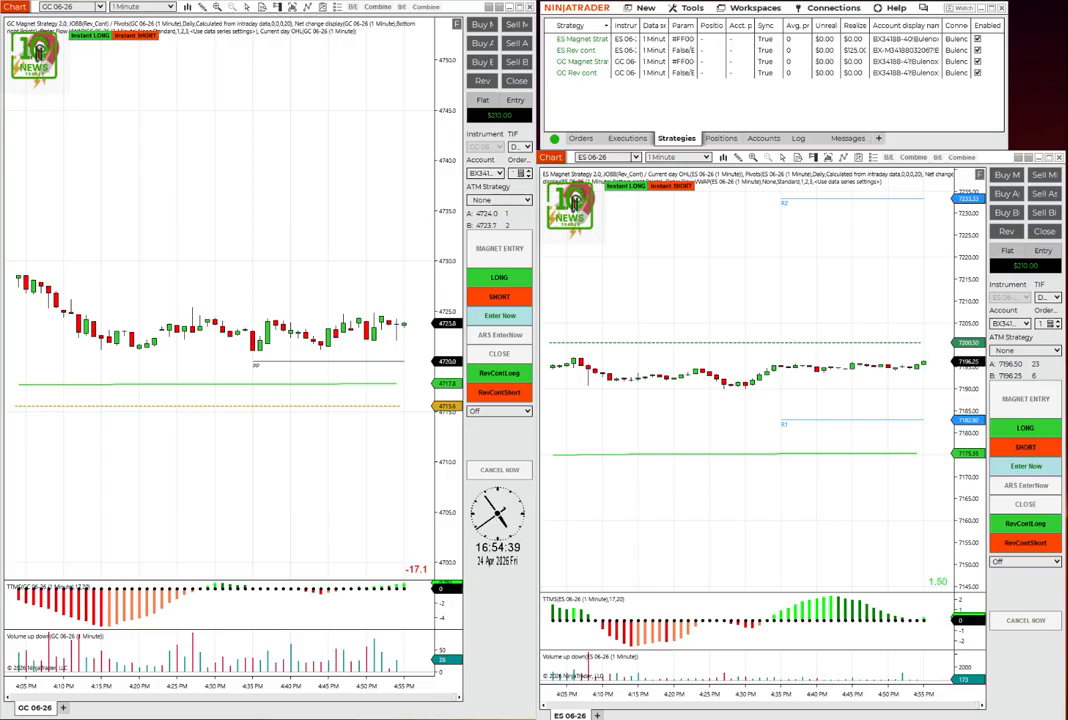
- In File Explorer, open the Chart templates folder under Documents > NinjaTrader 8 > templates
drag(0, 215, 608, 92)
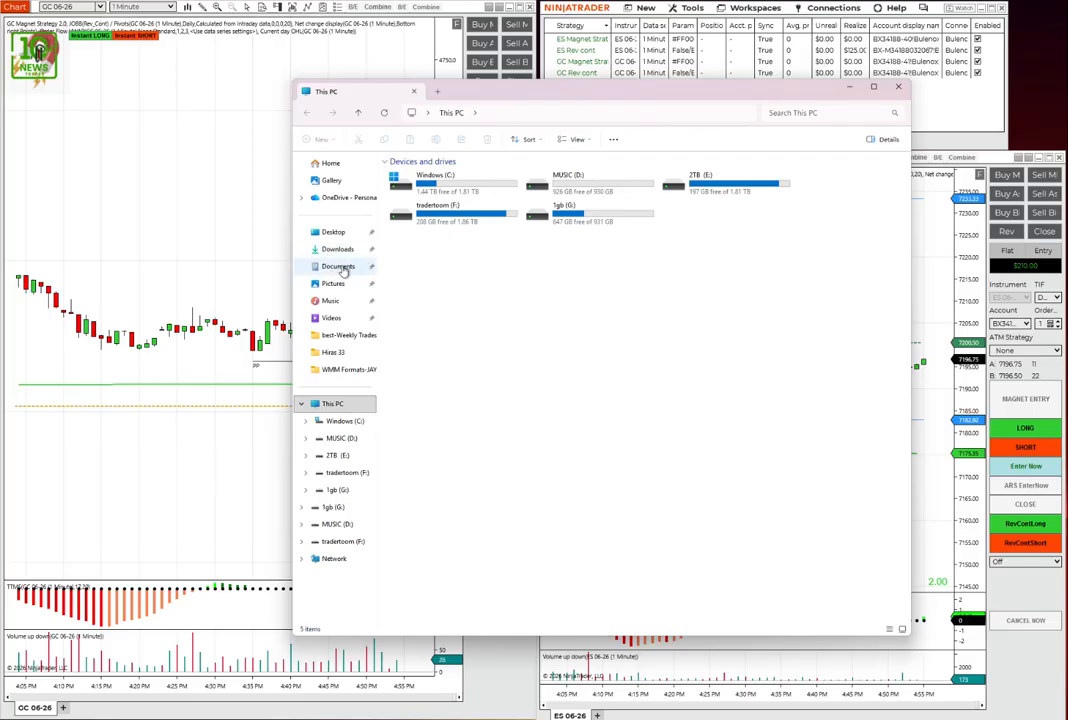
click(339, 267)
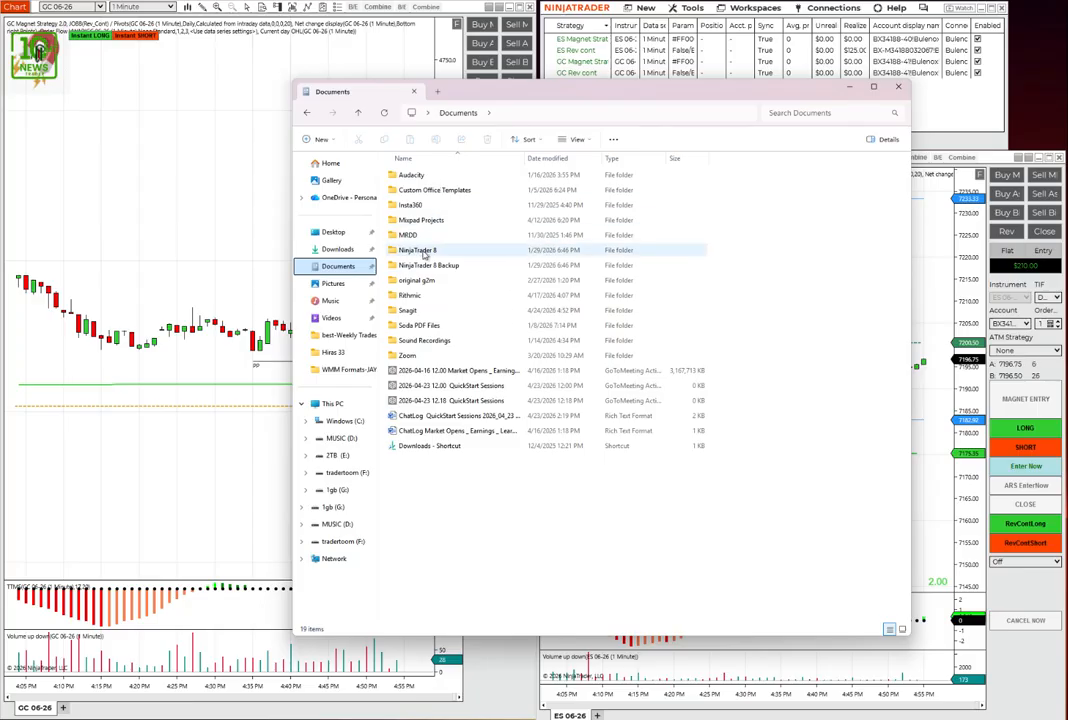
double_click(424, 251)
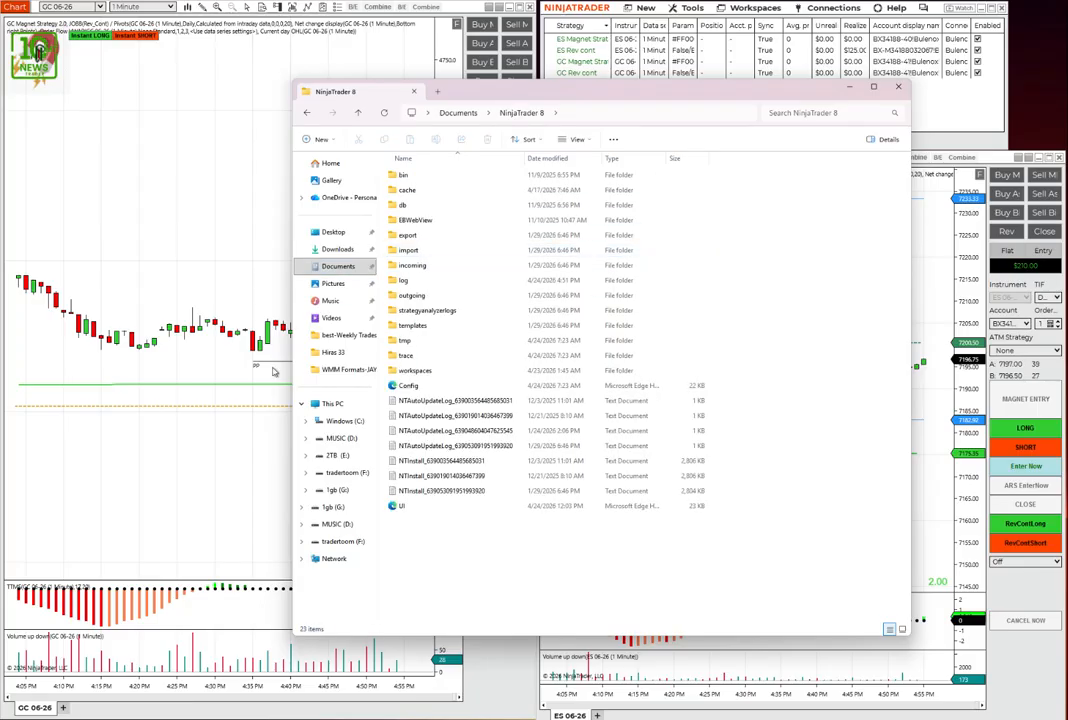
double_click(411, 327)
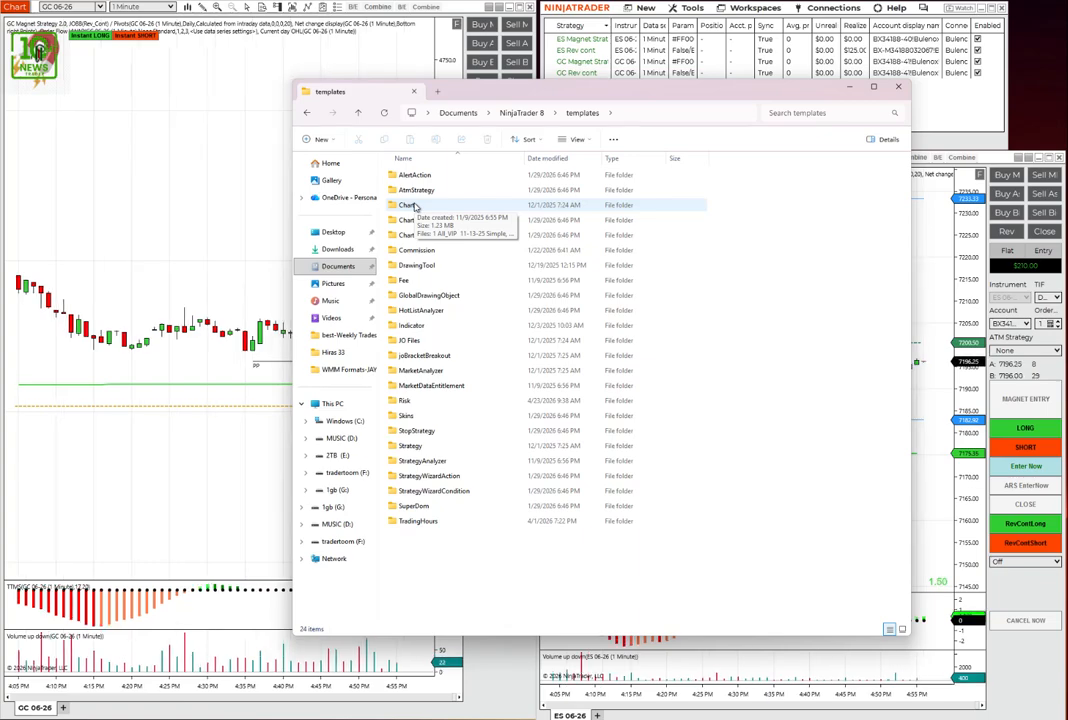
double_click(412, 205)
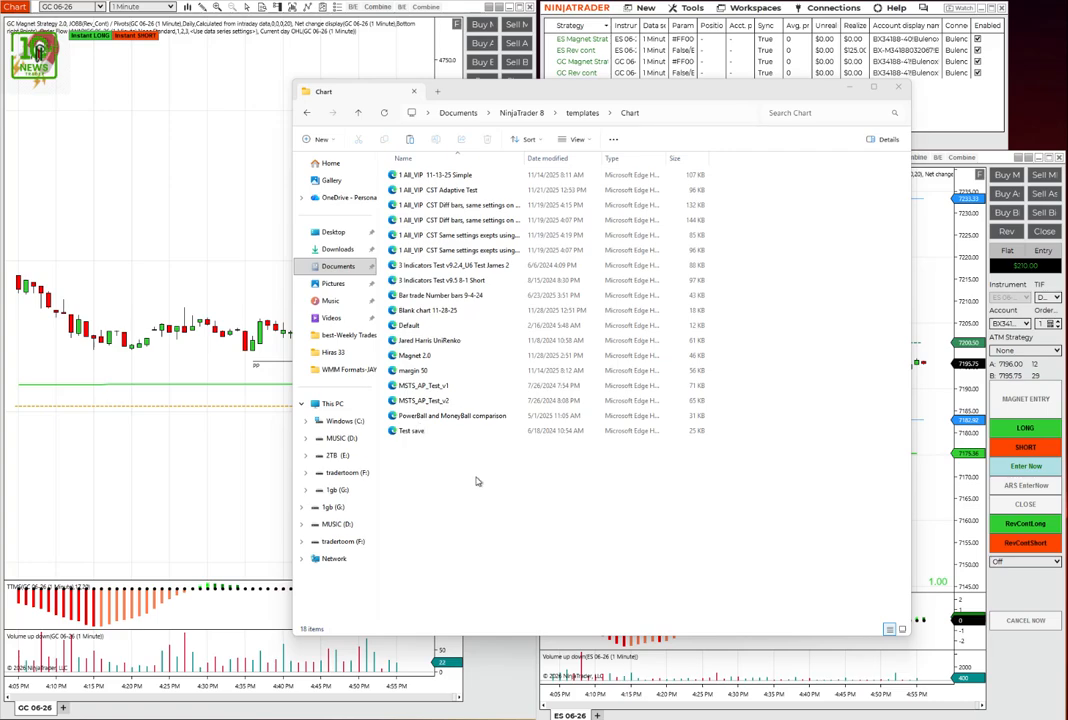
- Paste the copied Magnet 2.0 template into the Chart folder, skip the duplicate file, and close the folder window
right_click(539, 480)
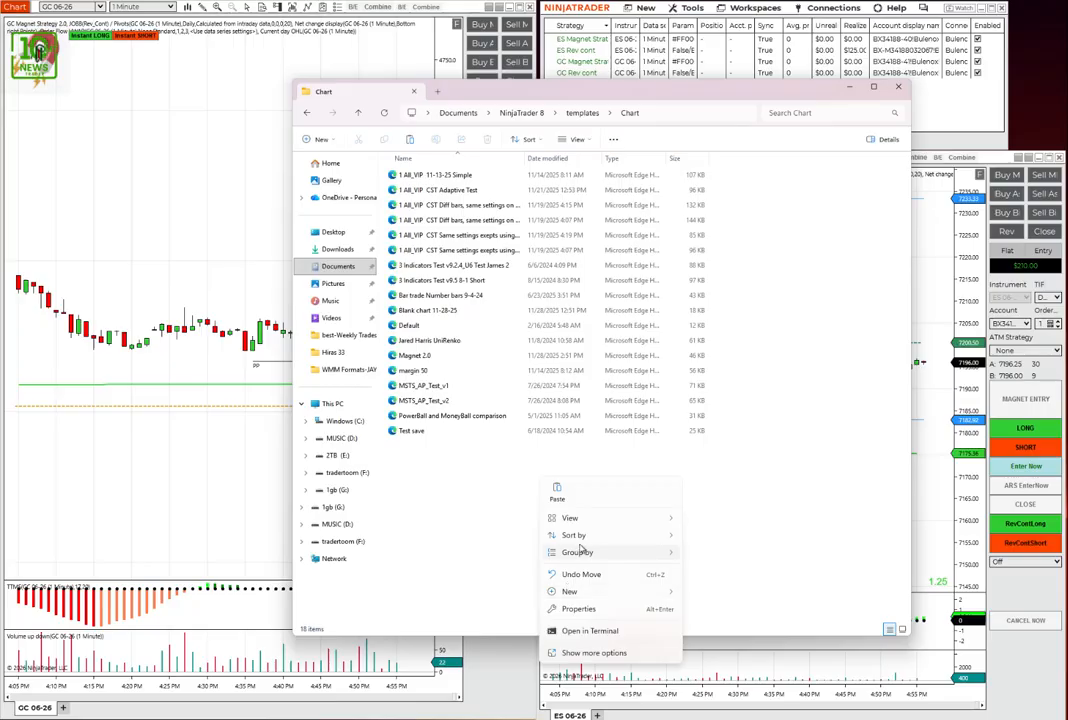
click(592, 652)
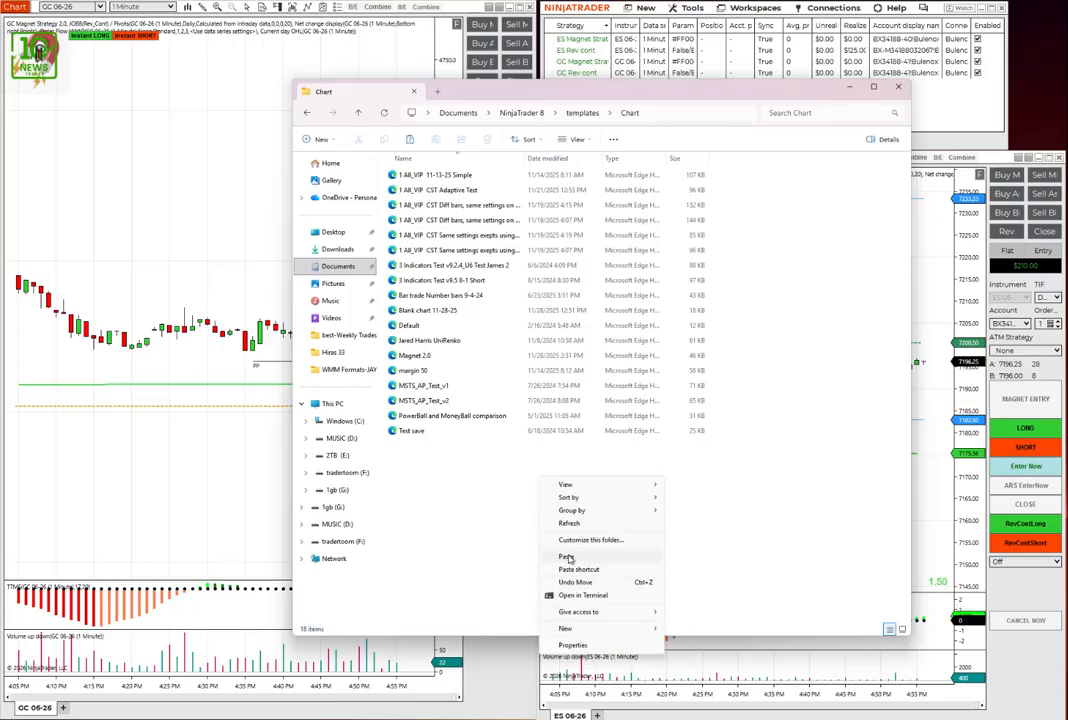
click(568, 558)
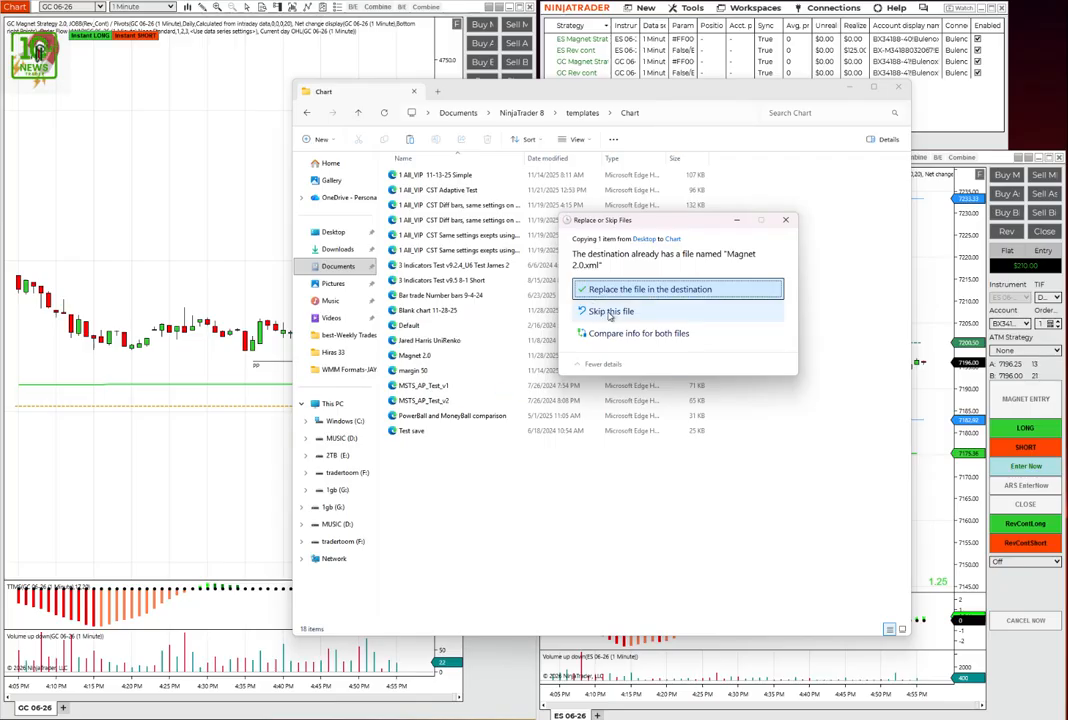
click(625, 314)
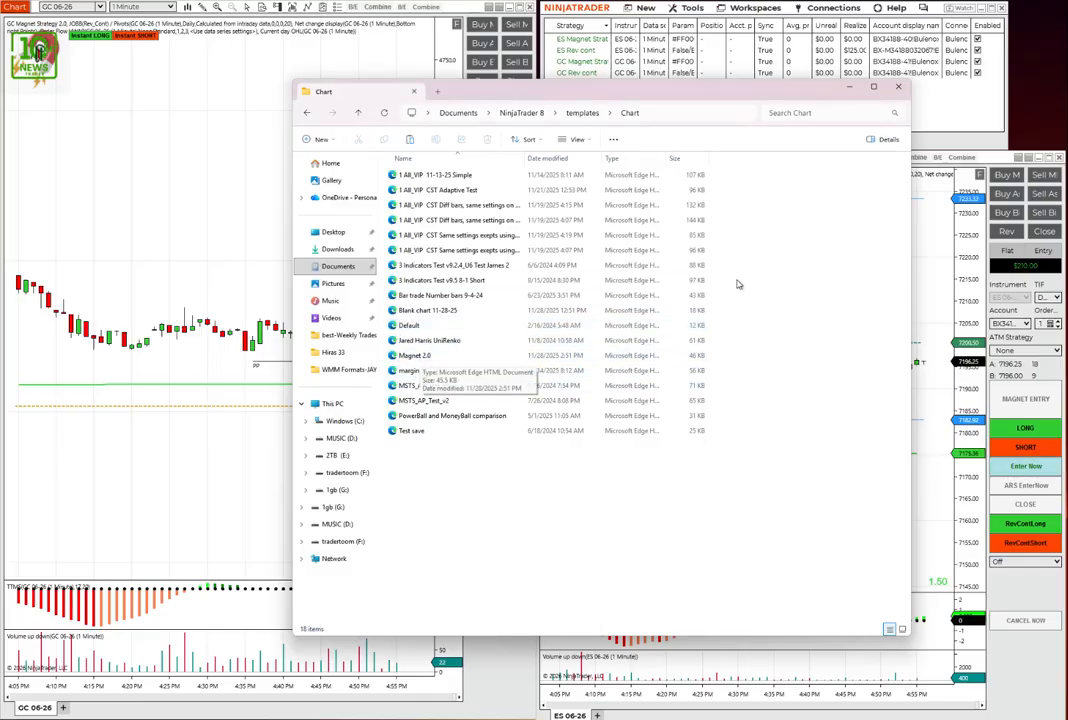
click(898, 90)
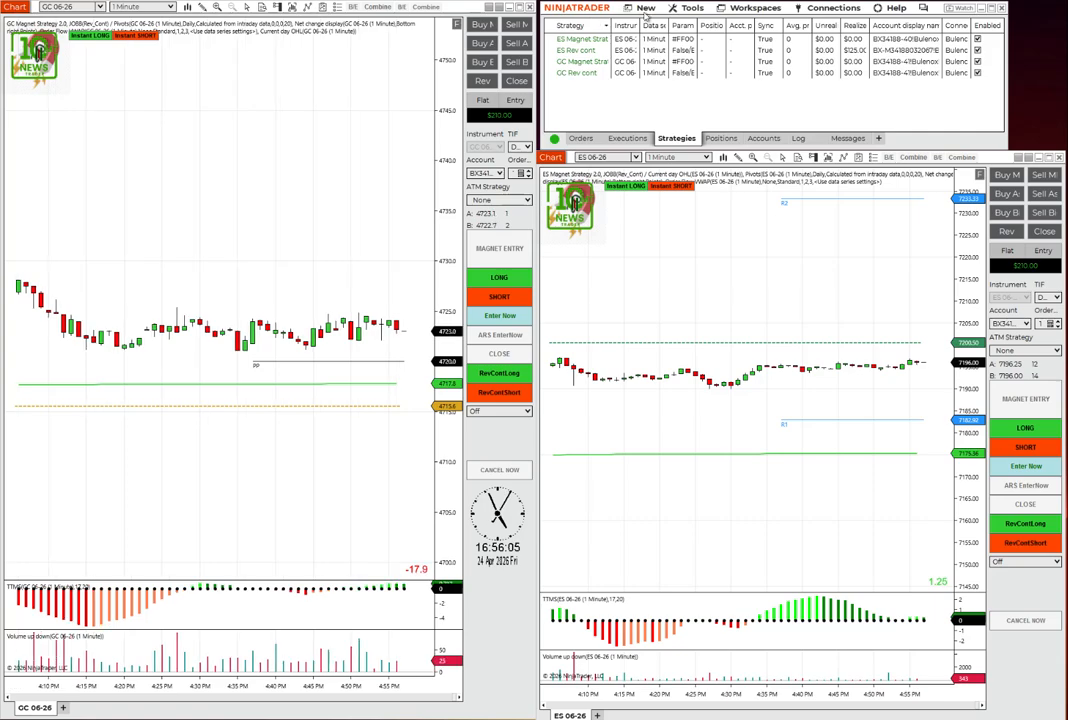
- Create a new 1-minute GC 06-26 chart with 5 days to load
click(648, 9)
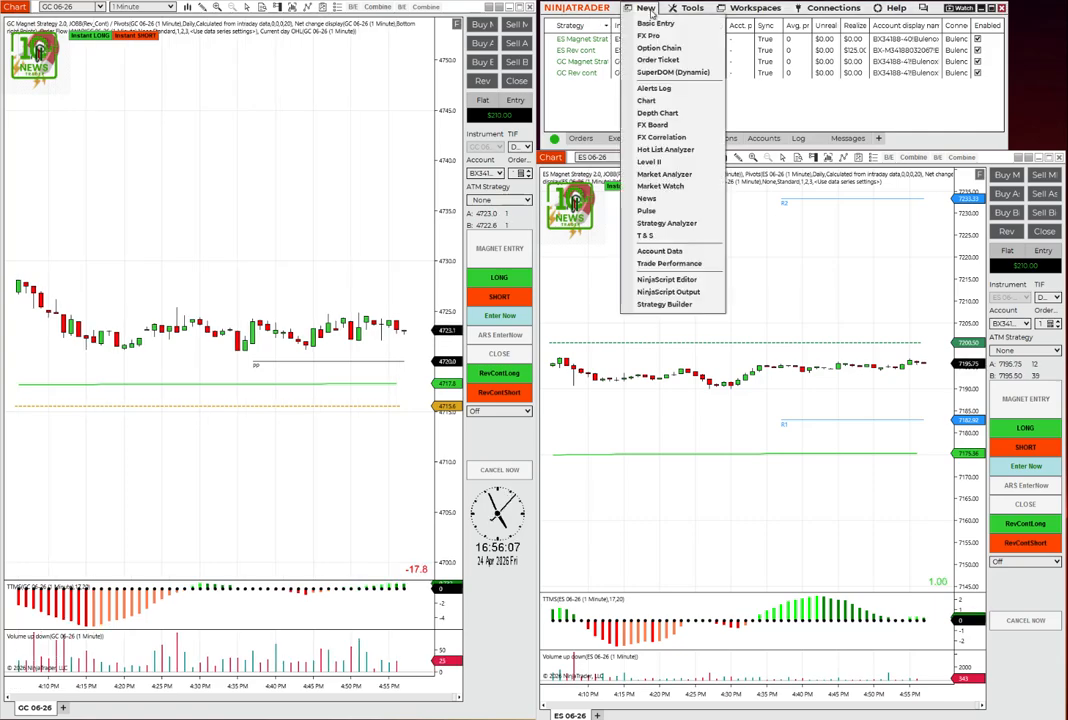
click(648, 101)
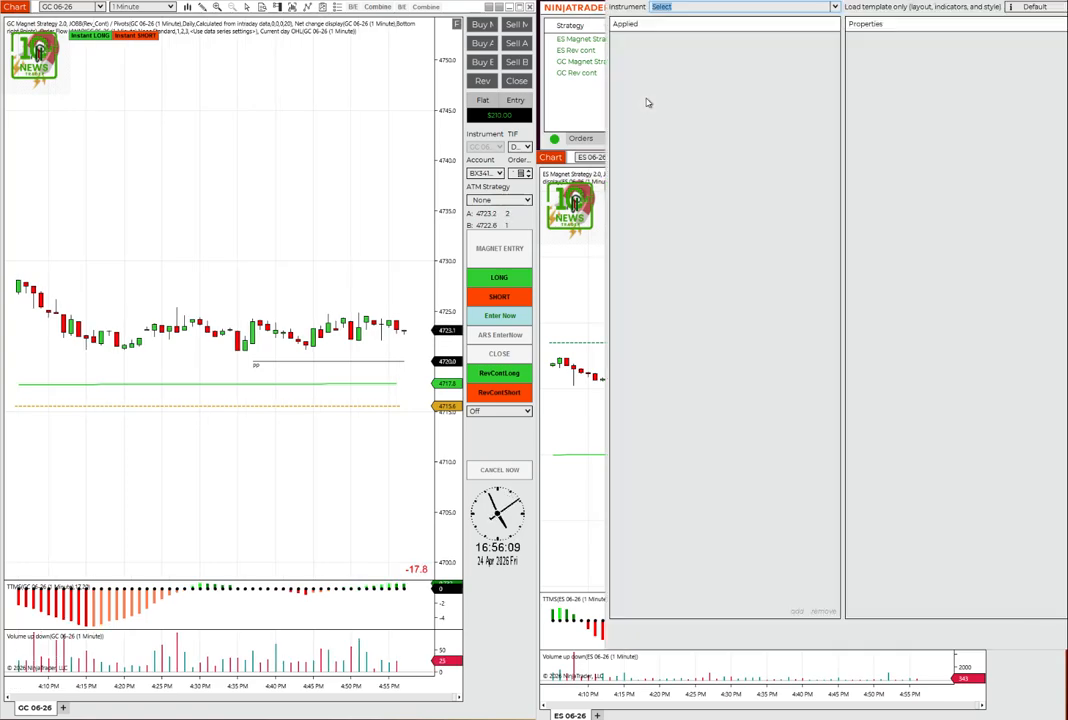
drag(987, 4, 490, 50)
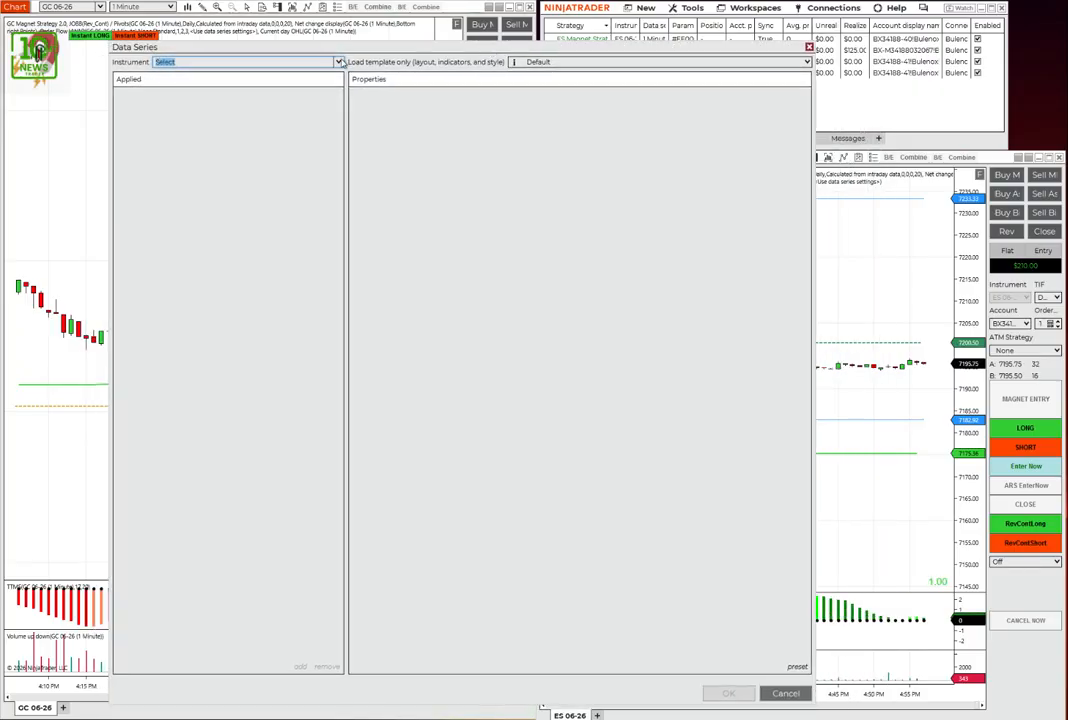
click(339, 62)
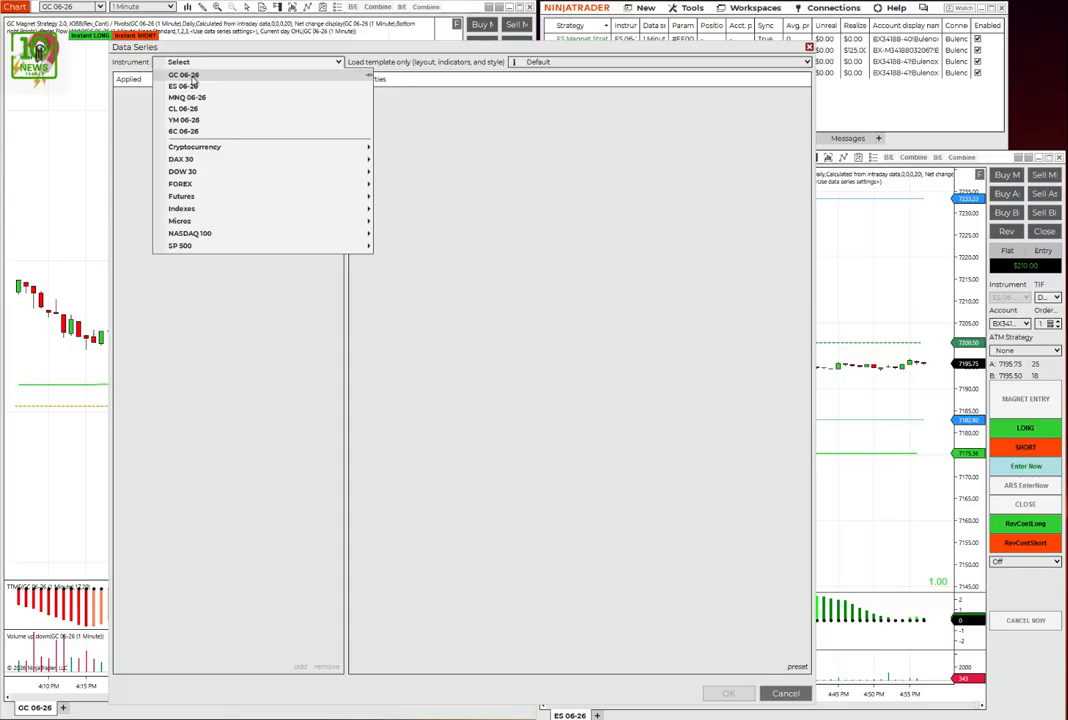
click(193, 76)
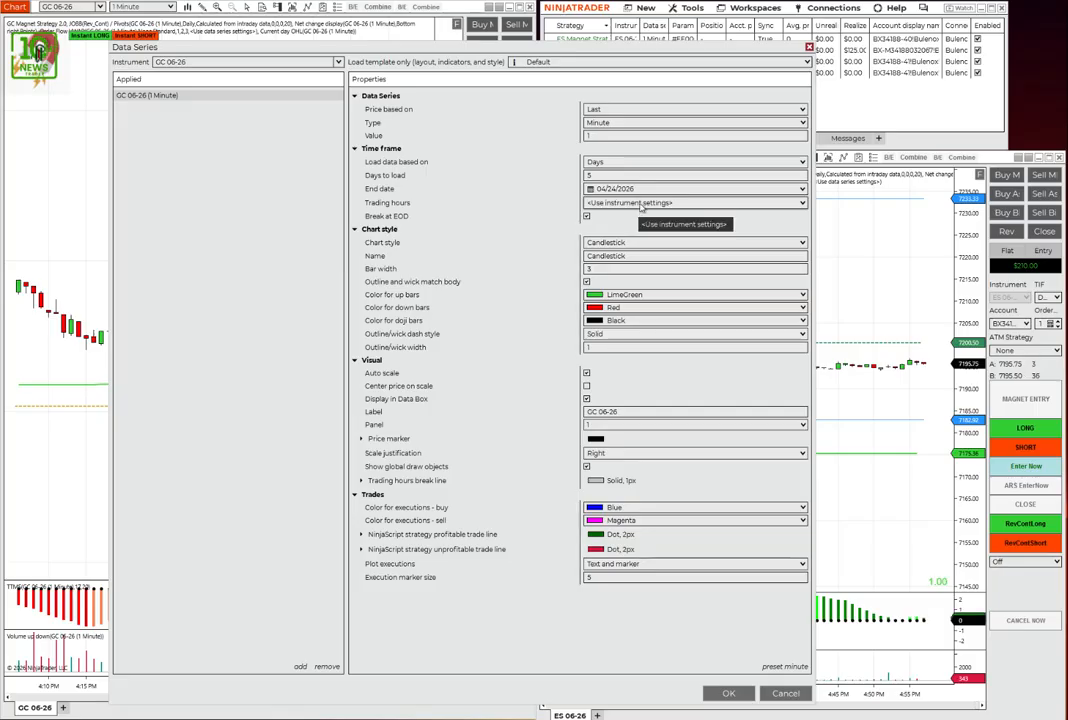
click(589, 175)
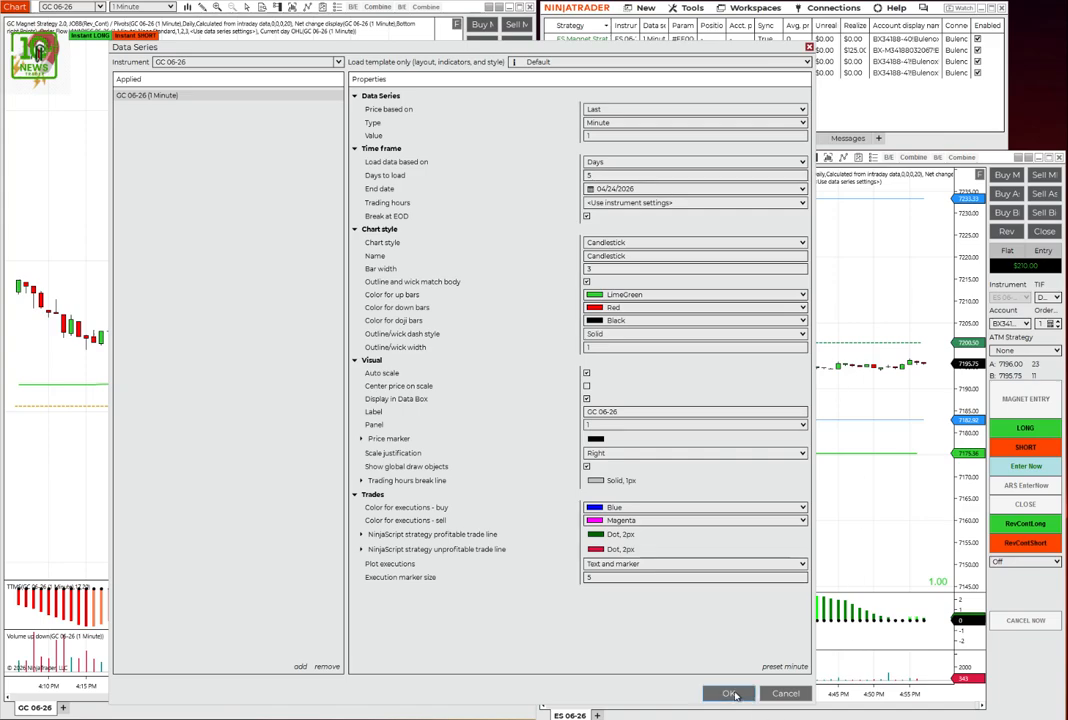
click(731, 694)
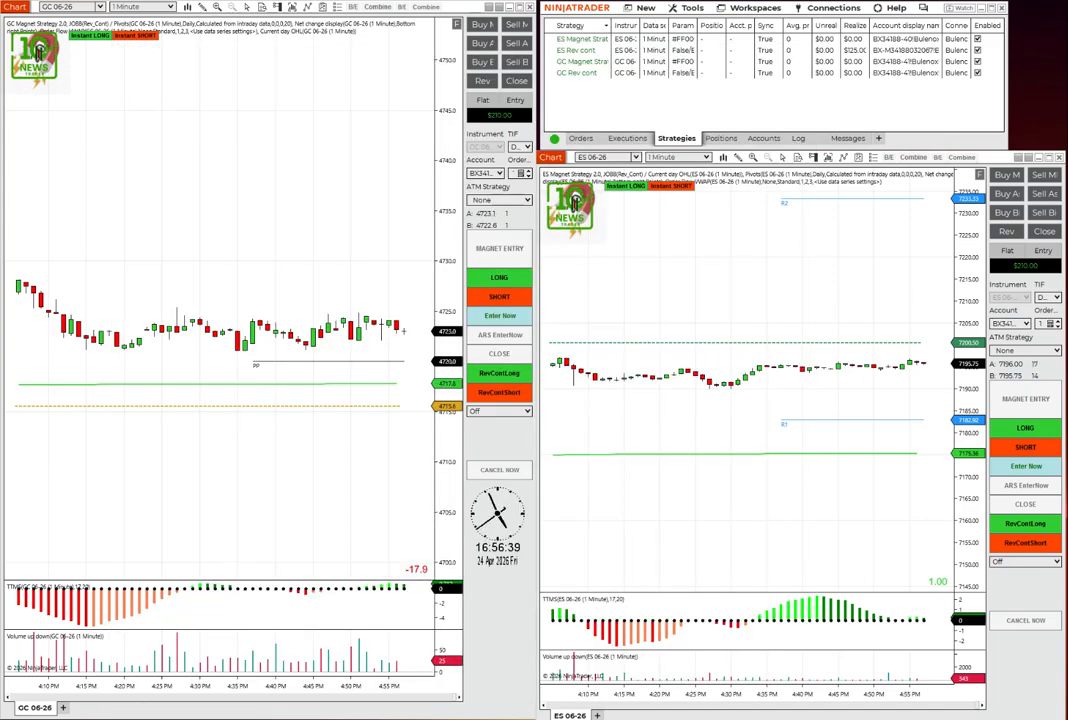
- Load the Magnet 2.0 template onto the new GC 06-26 chart
drag(383, 152, 680, 82)
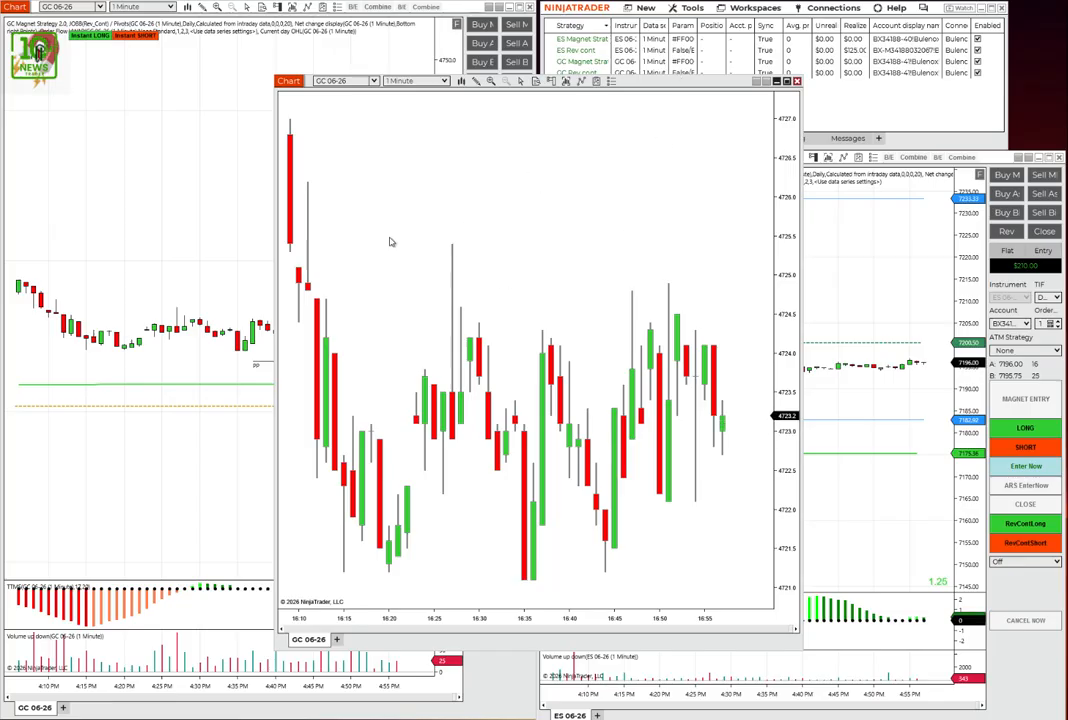
right_click(427, 190)
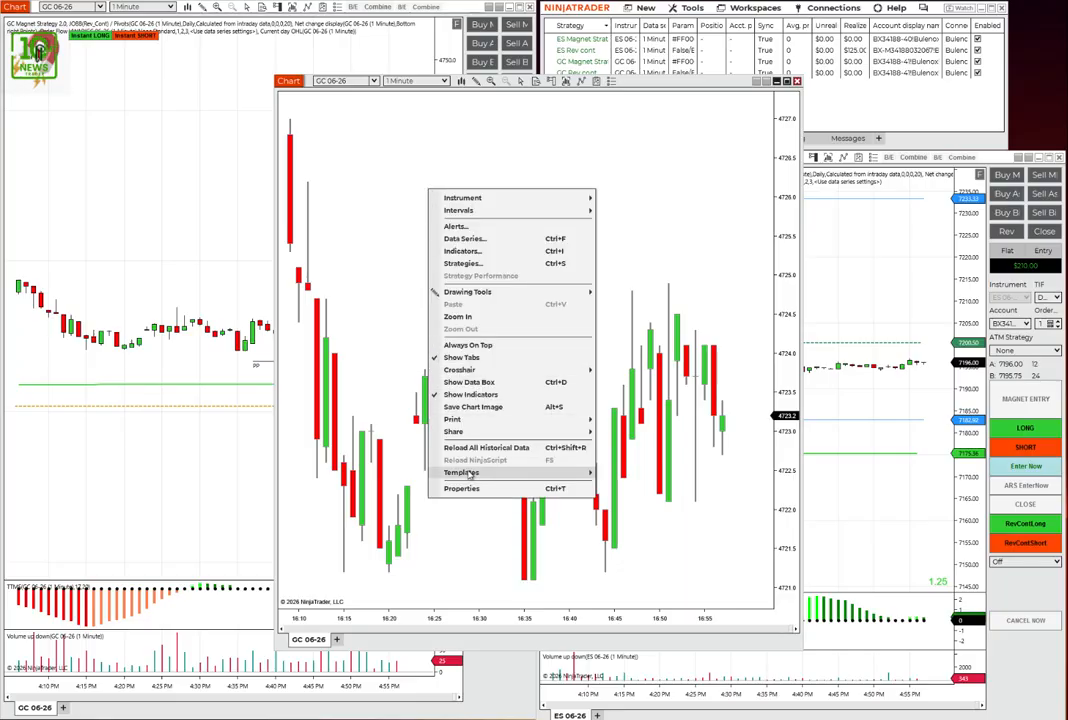
mouse_move(470, 473)
mouse_move(622, 480)
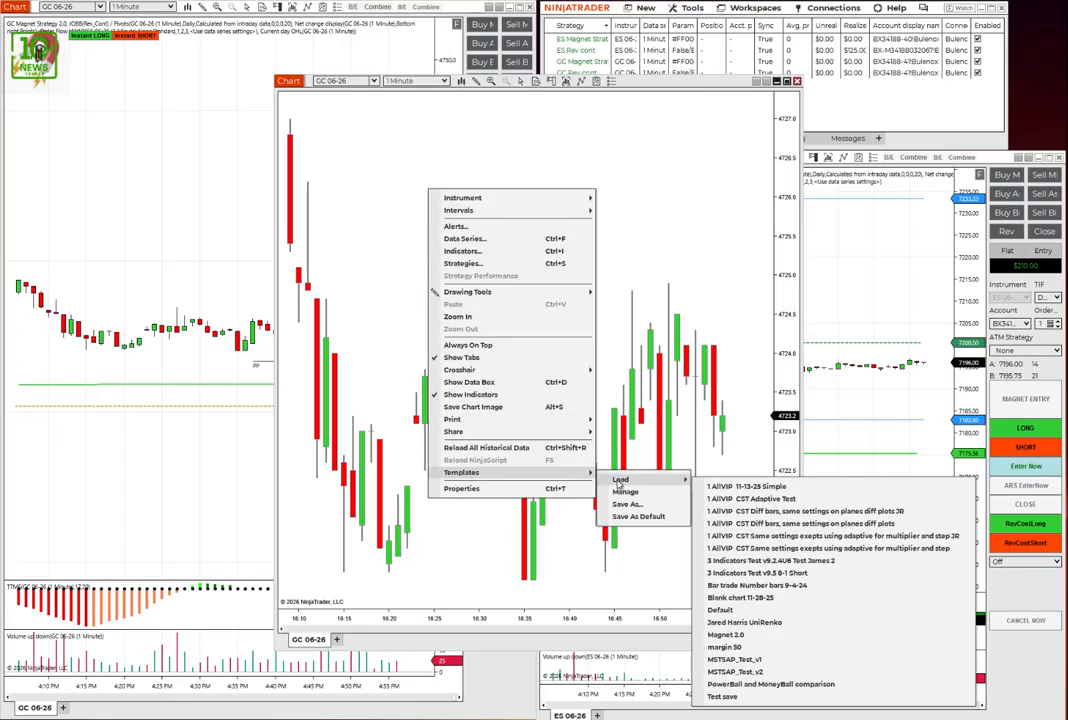
click(727, 637)
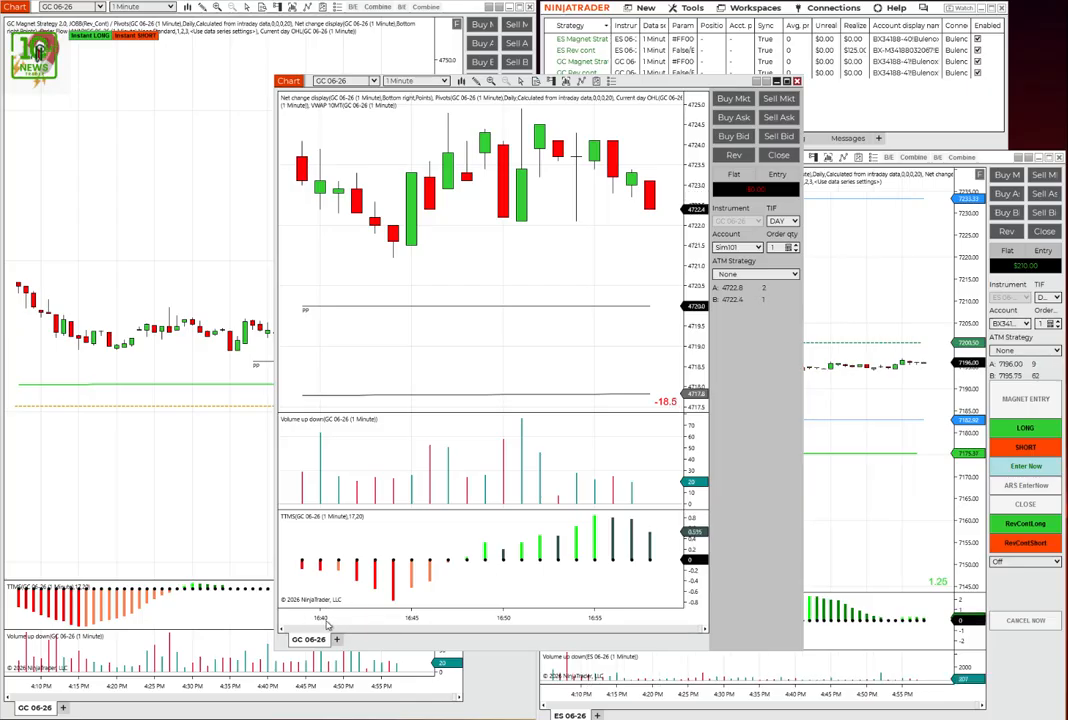
- Compress the new chart's time and price scales and shrink its volume and TTMS panels to enlarge the price panel
drag(330, 625, 392, 629)
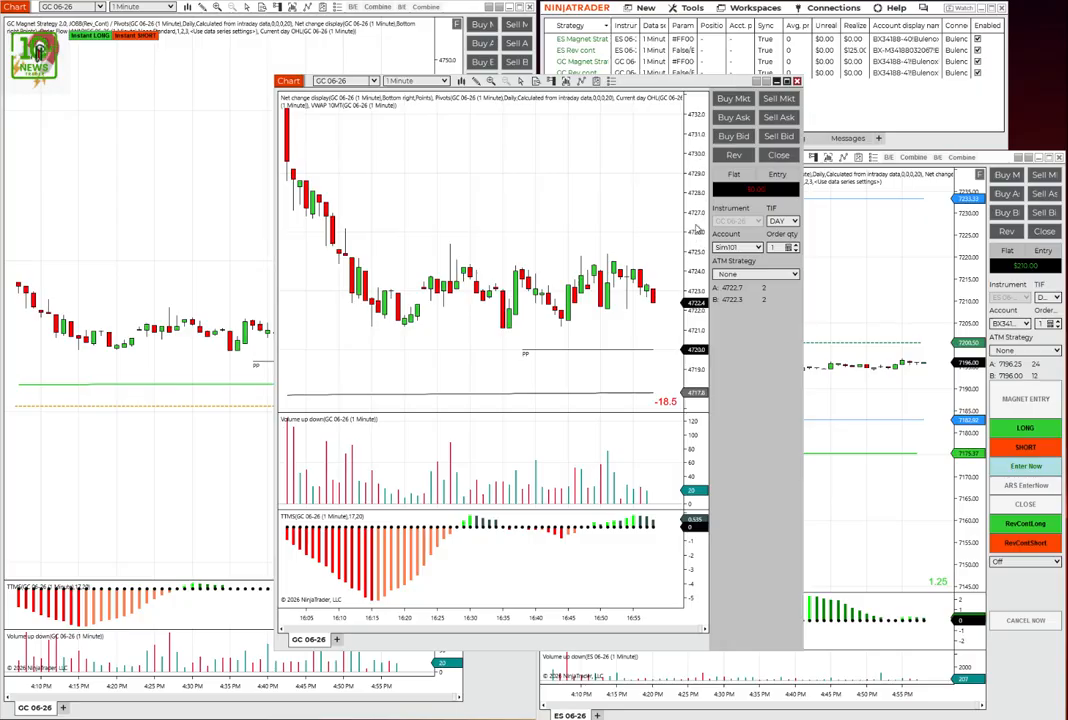
drag(695, 231, 690, 302)
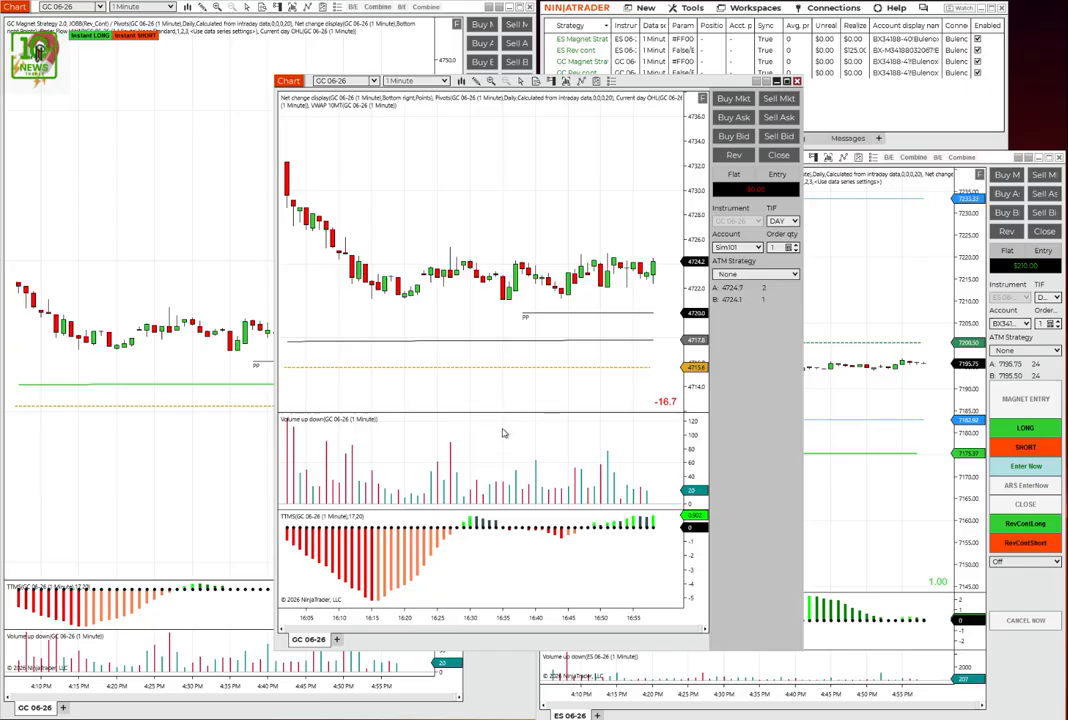
drag(508, 411, 501, 469)
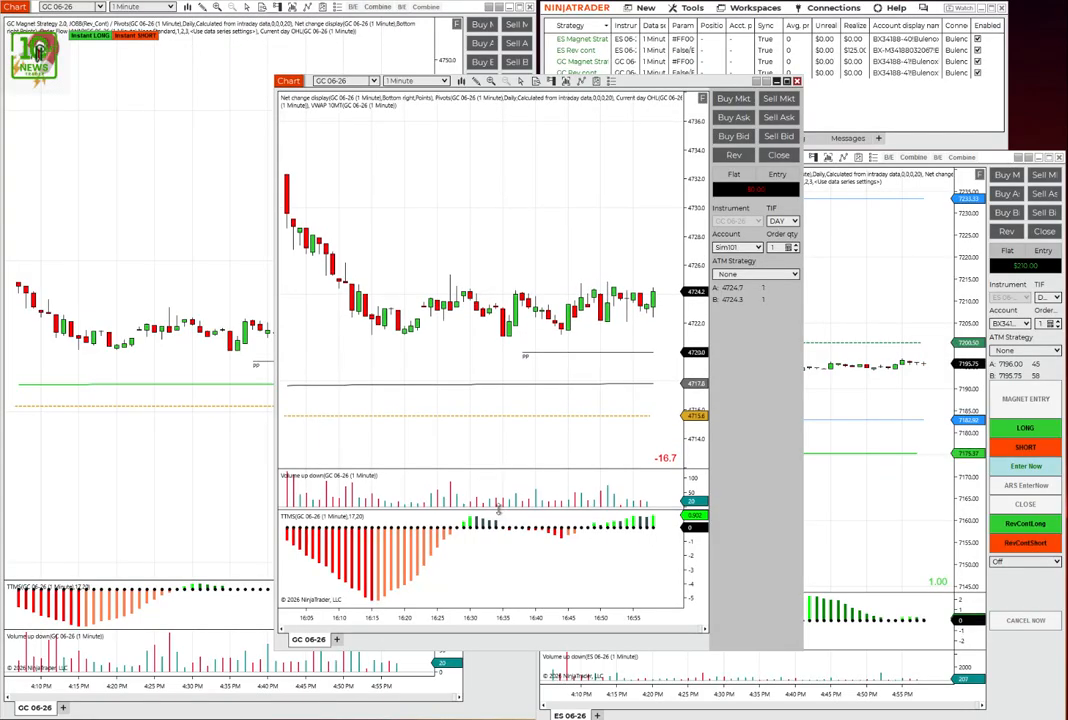
drag(498, 509, 492, 563)
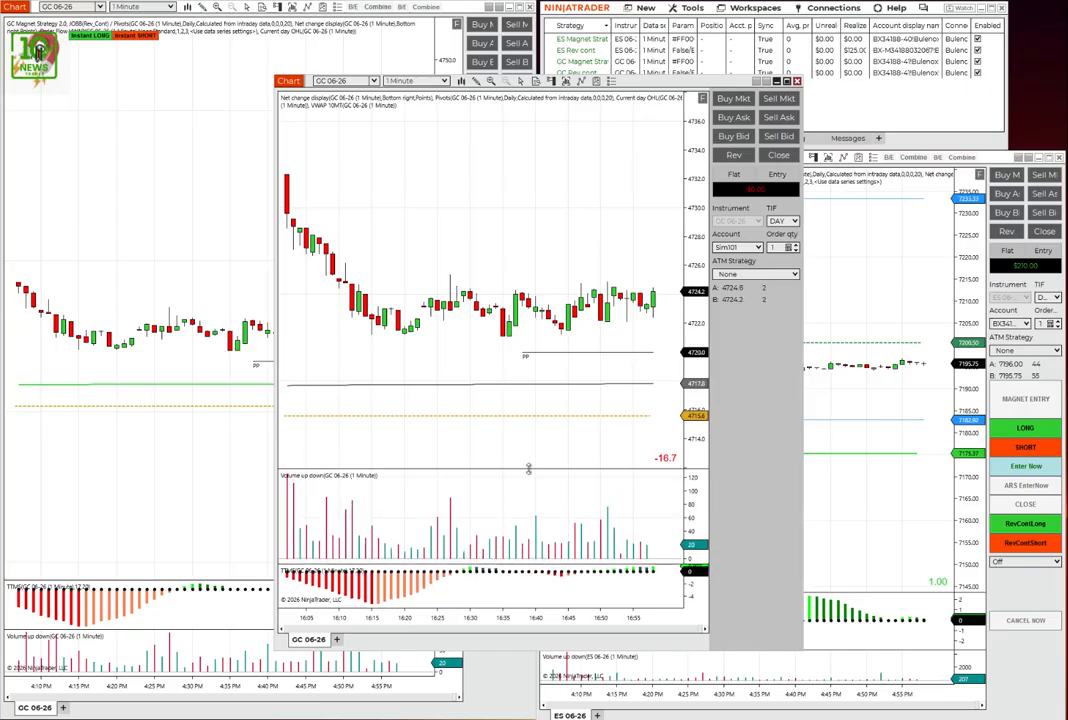
drag(524, 469, 524, 519)
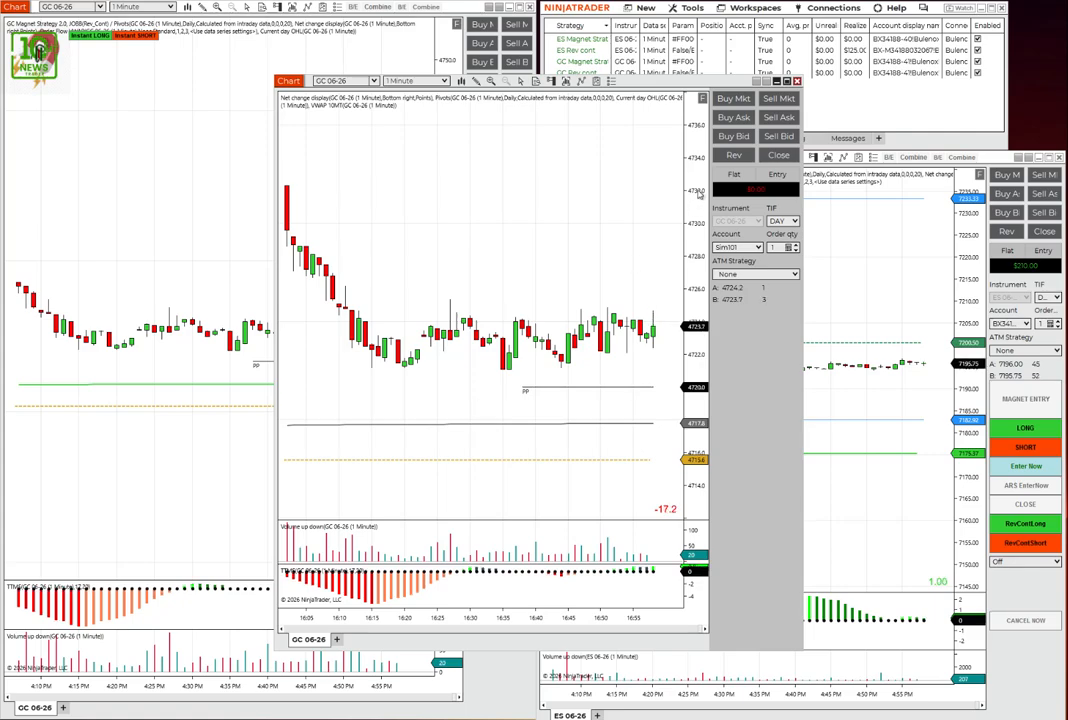
- Narrow the new chart's order-entry panel and compress its price scale until the R1 and S1 pivot levels fit
drag(697, 205, 682, 525)
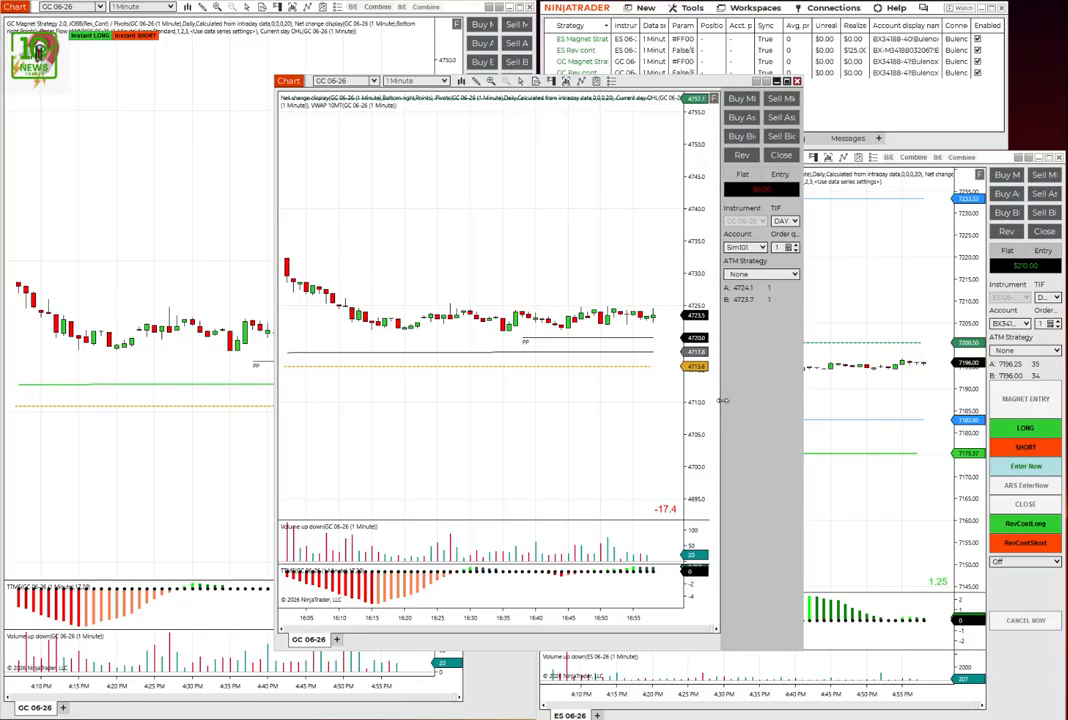
drag(708, 391, 724, 391)
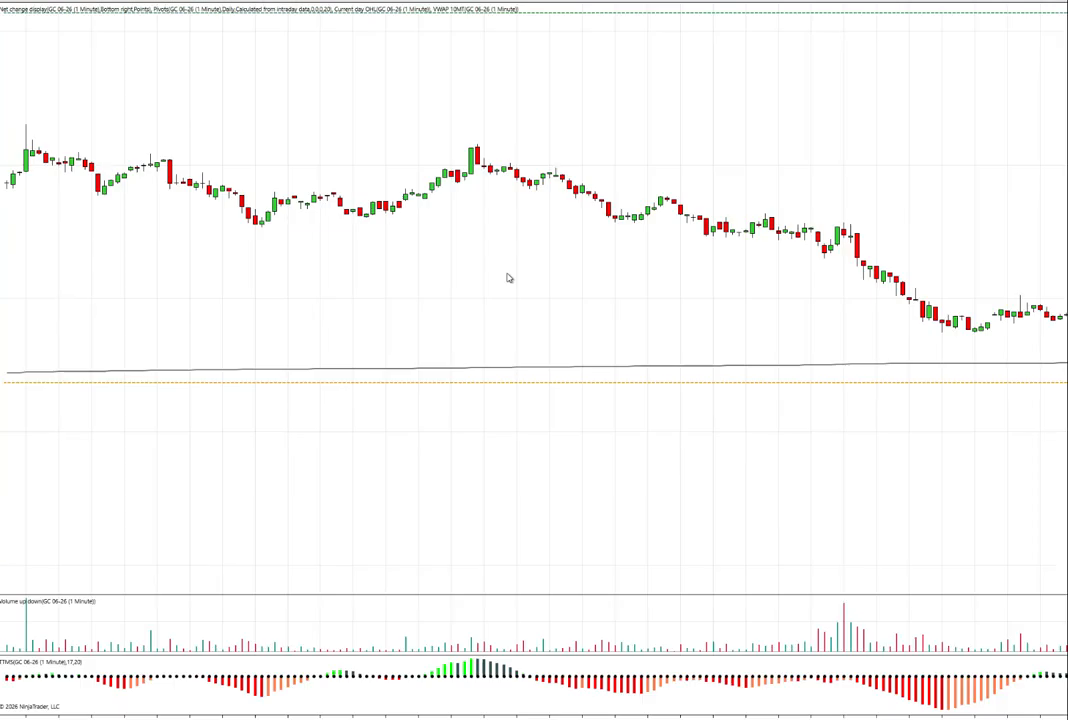
click(787, 84)
drag(1050, 2, 697, 40)
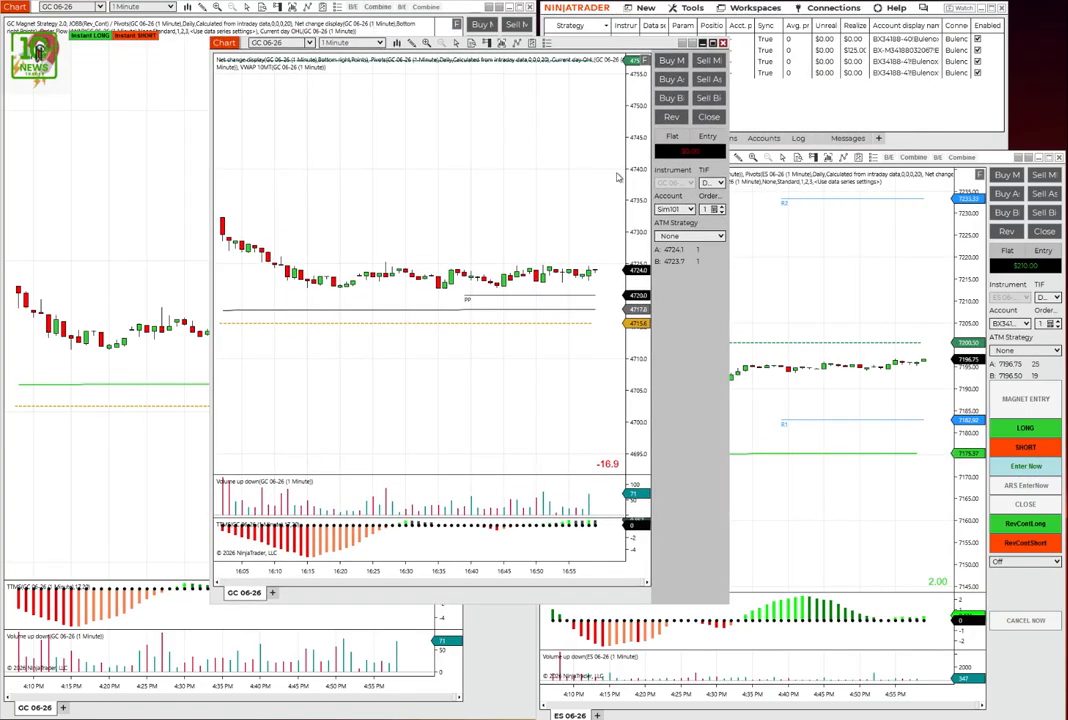
drag(632, 190, 631, 375)
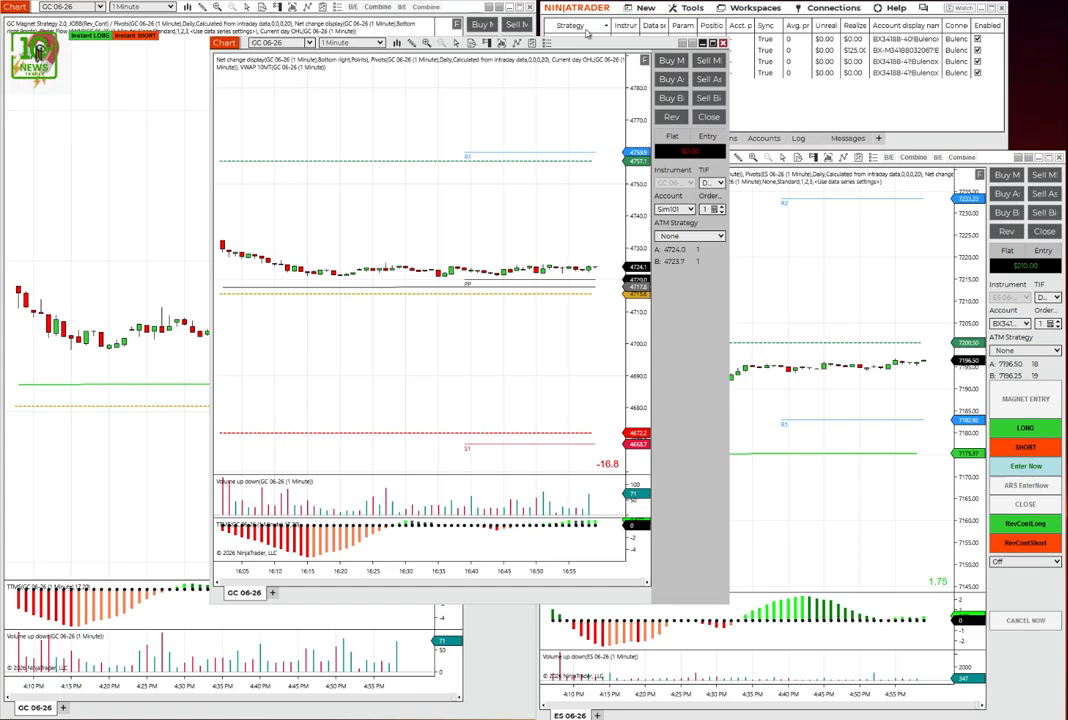
drag(485, 40, 475, 46)
drag(568, 50, 473, 118)
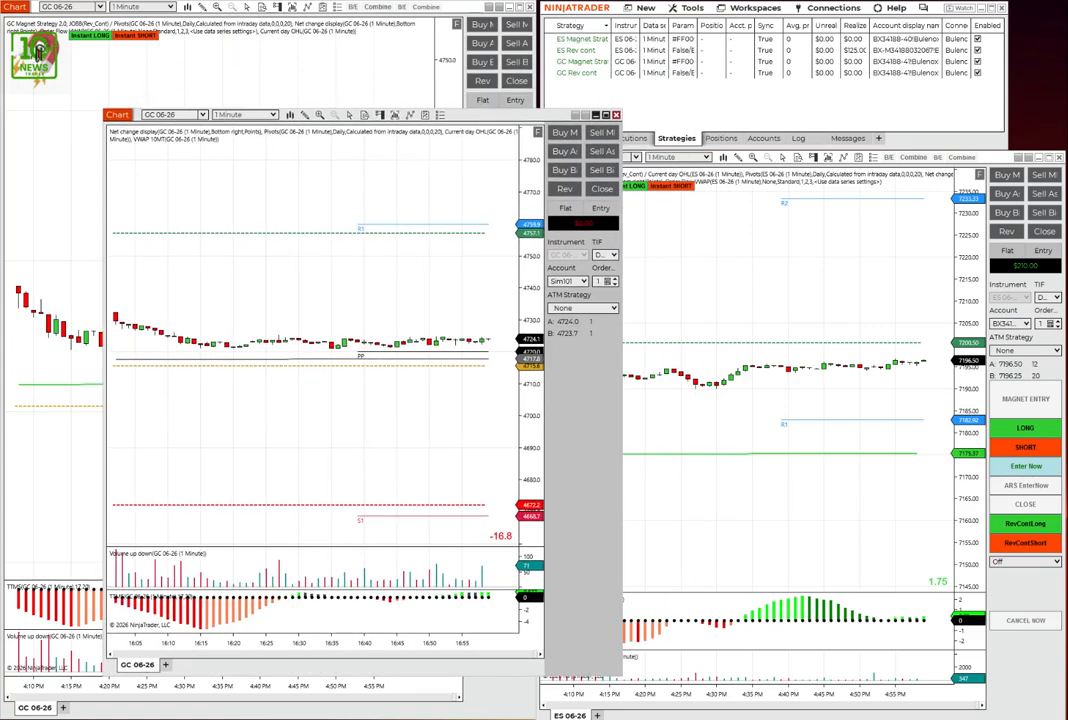
- Save the current workspace under the new name "traderoom 4-24-26"
click(757, 9)
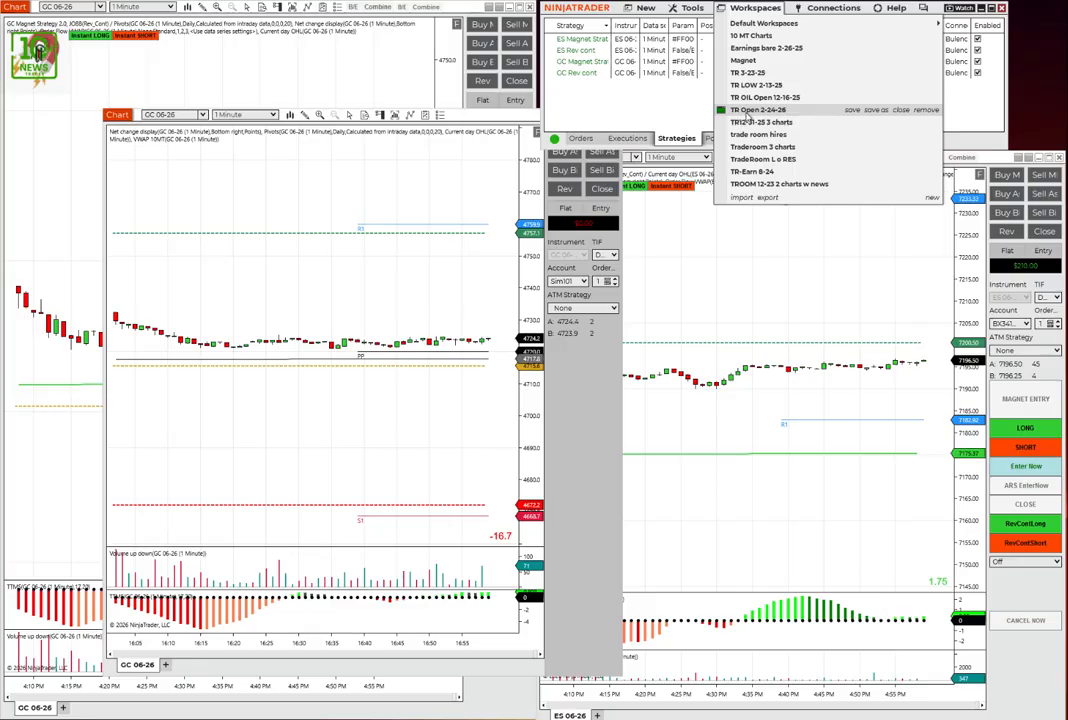
click(875, 113)
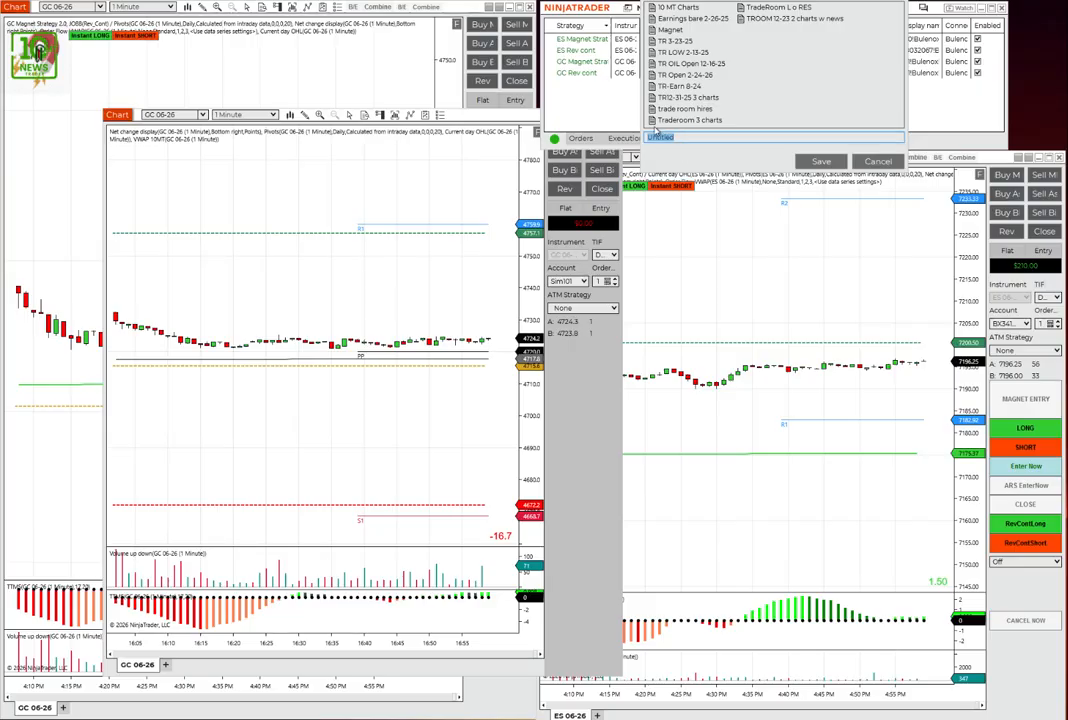
text(Traderoom )
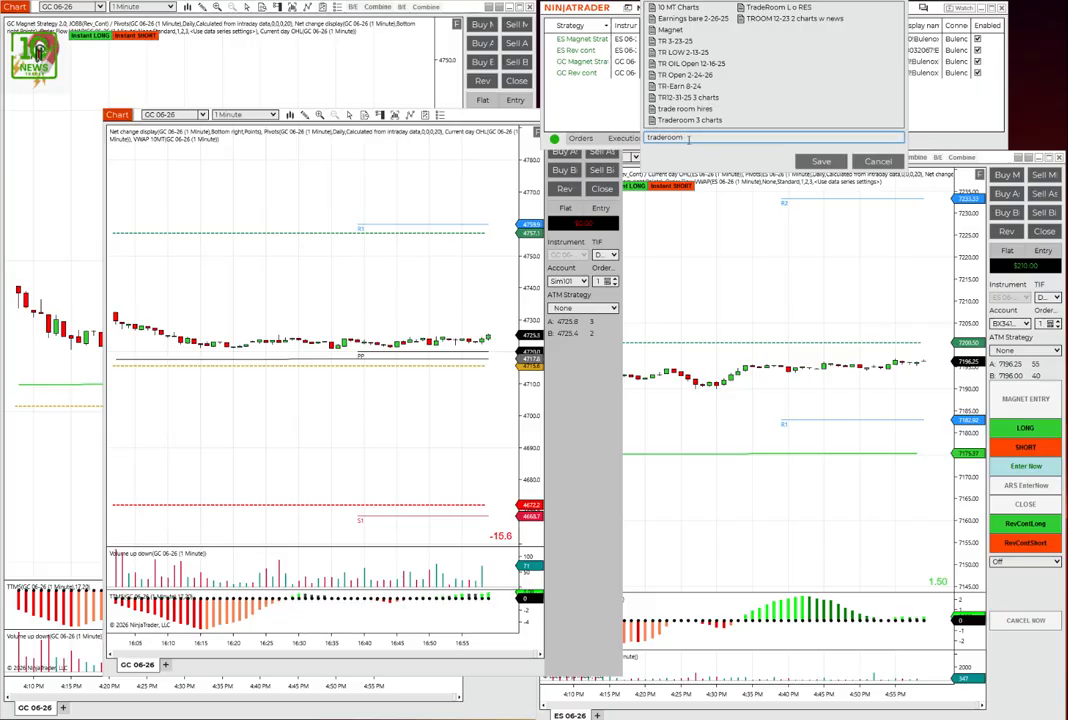
text(4-24-26)
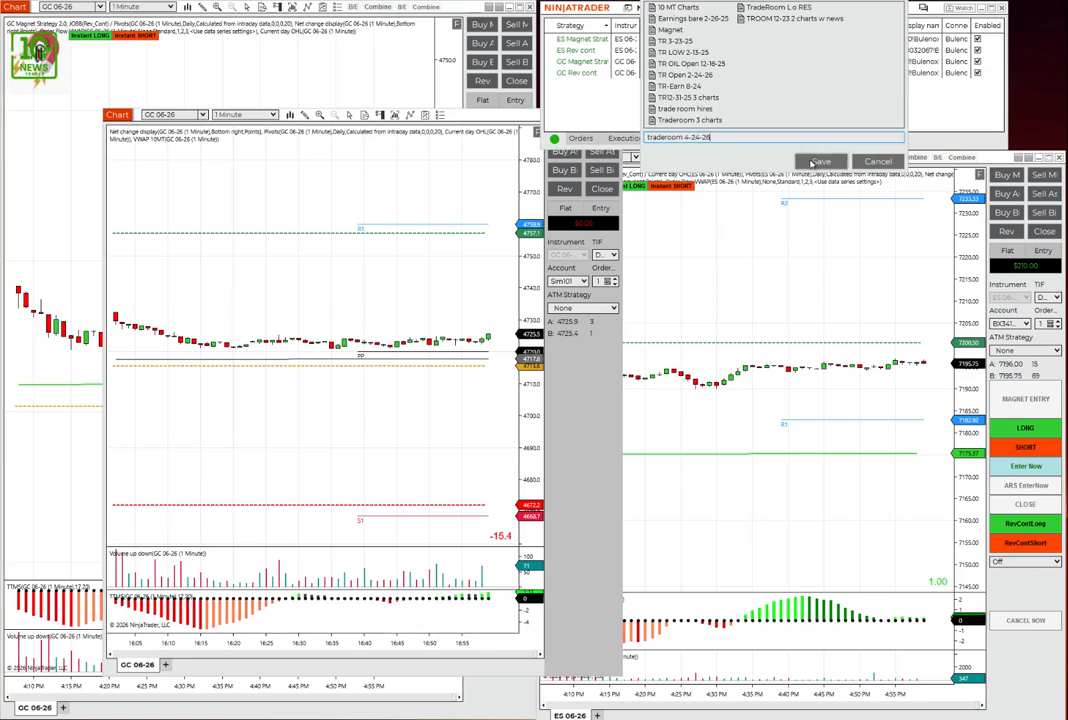
click(815, 161)
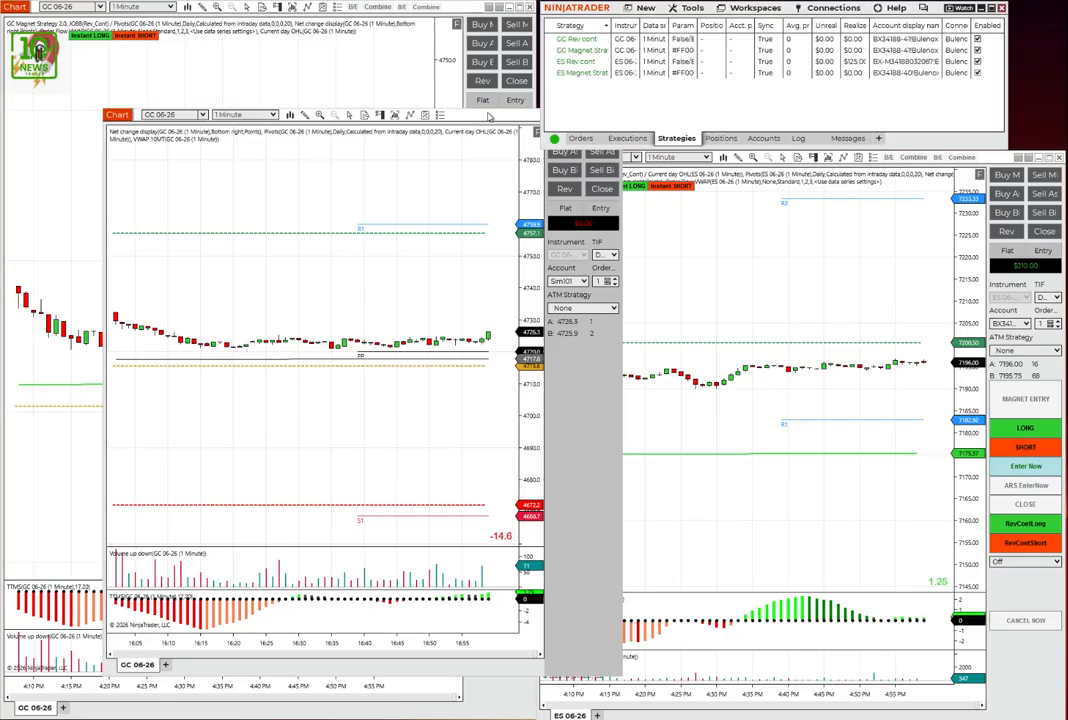
- Move the new GC 06-26 chart window clear of the ES chart's edge and close it
drag(410, 114, 348, 137)
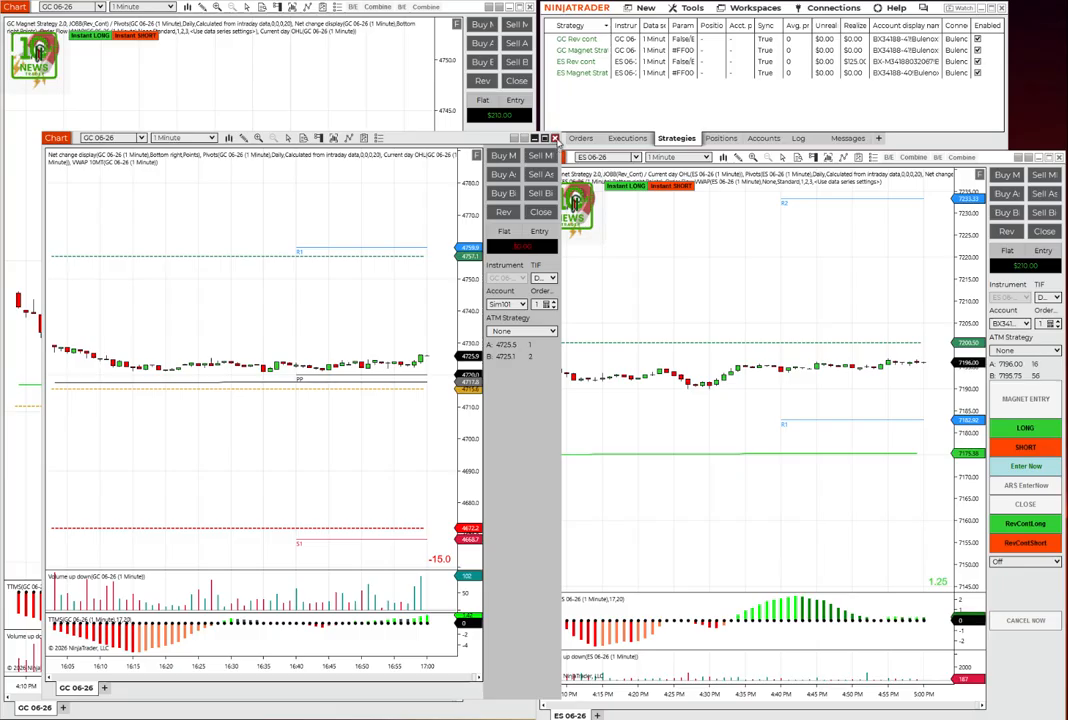
click(555, 138)
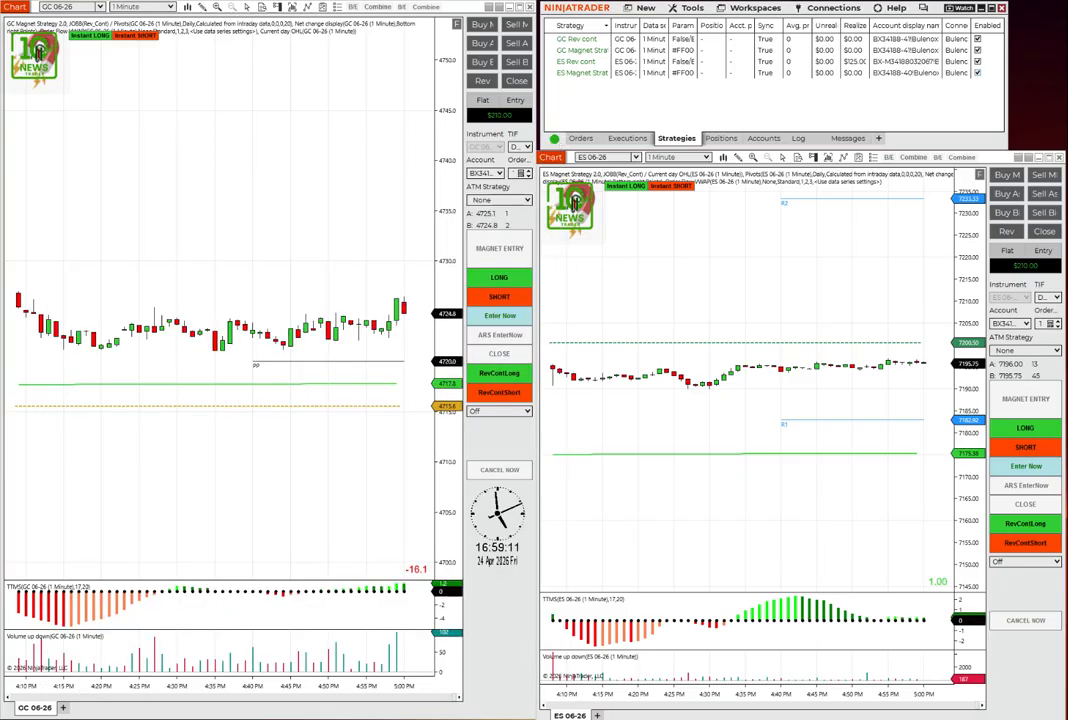
- Switch to the MNQ 06-26 chart screenshot in Paint and brush black vertical strokes along its price axis between the PP and S1 levels
key(alt+Tab)
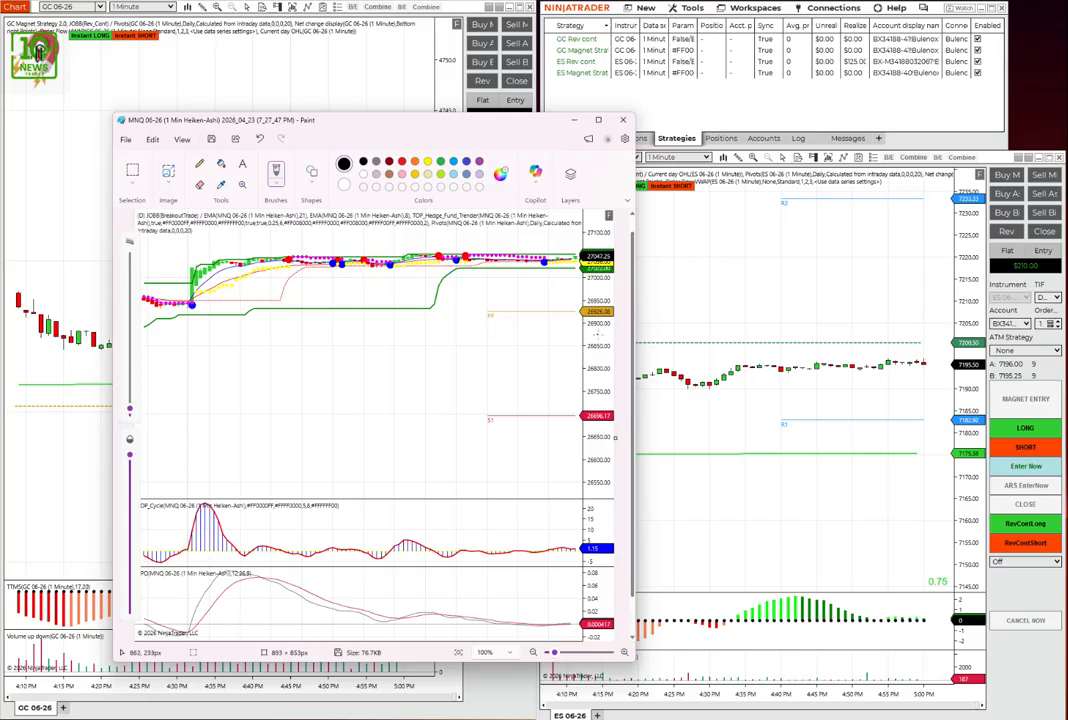
mouse_move(598, 336)
mouse_down()
mouse_move(597, 325)
mouse_move(597, 386)
mouse_up()
drag(600, 314, 598, 323)
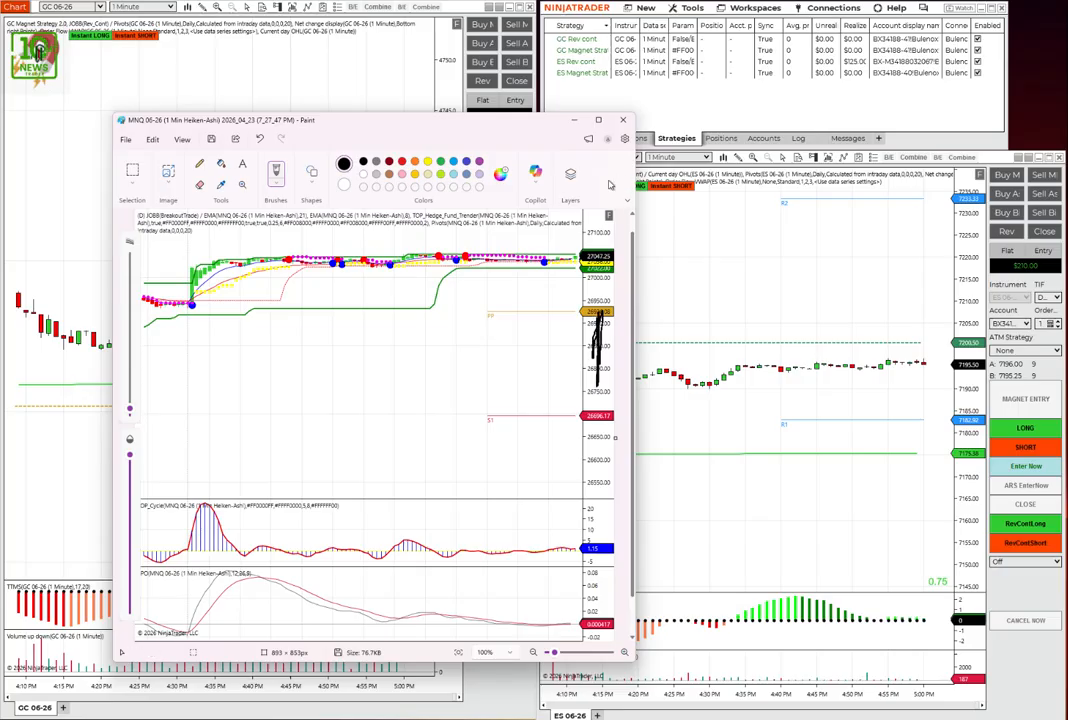